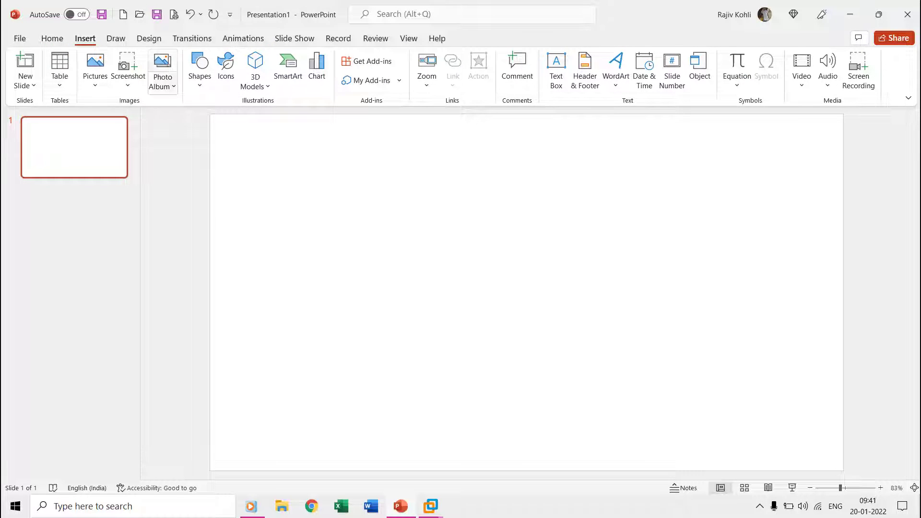
- Draw a blue rectangle on the left of the PowerPoint 365 slide
left_click(200, 72)
left_click(229, 120)
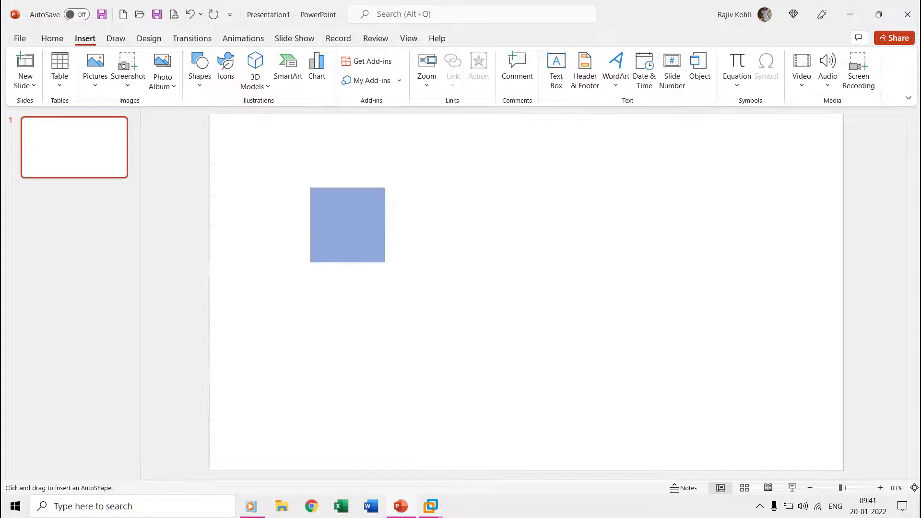
left_click_drag(309, 187, 415, 264)
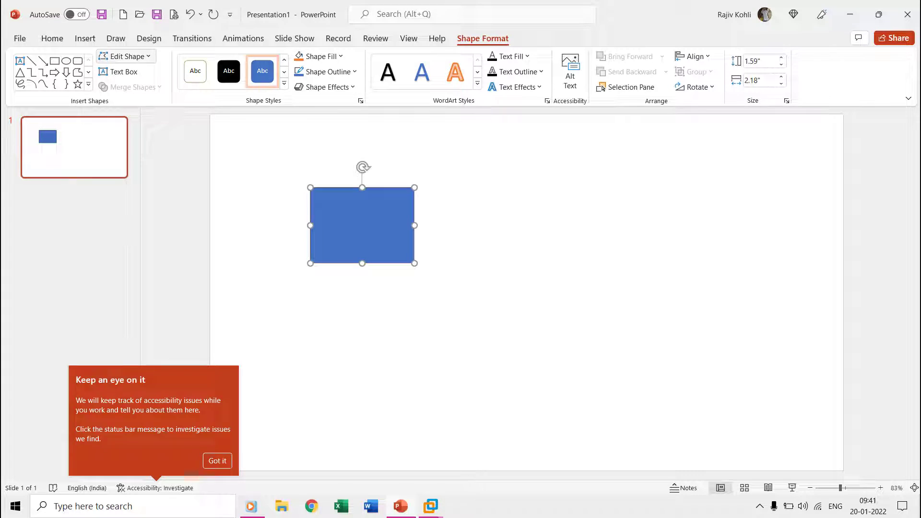
- Use Edit Points to drag the rectangle's top-right corner up and outward
left_click(128, 56)
left_click(135, 92)
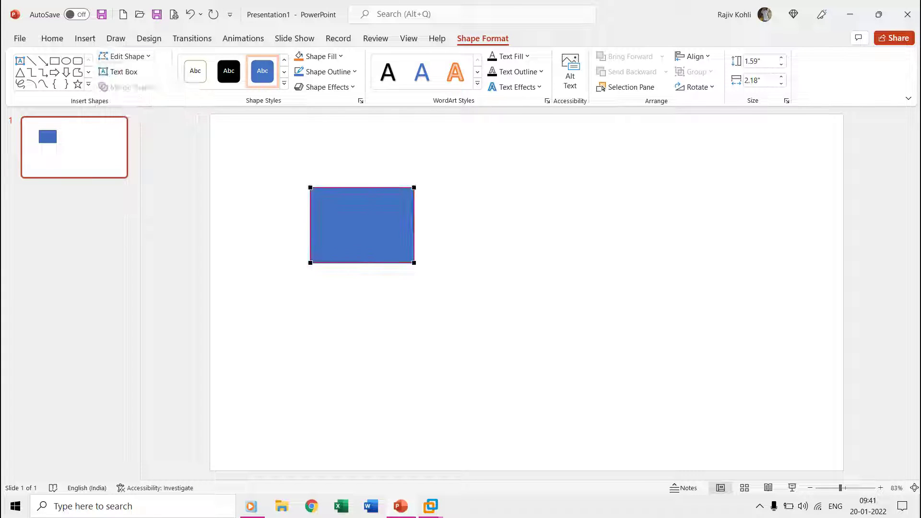
left_click_drag(414, 189, 463, 183)
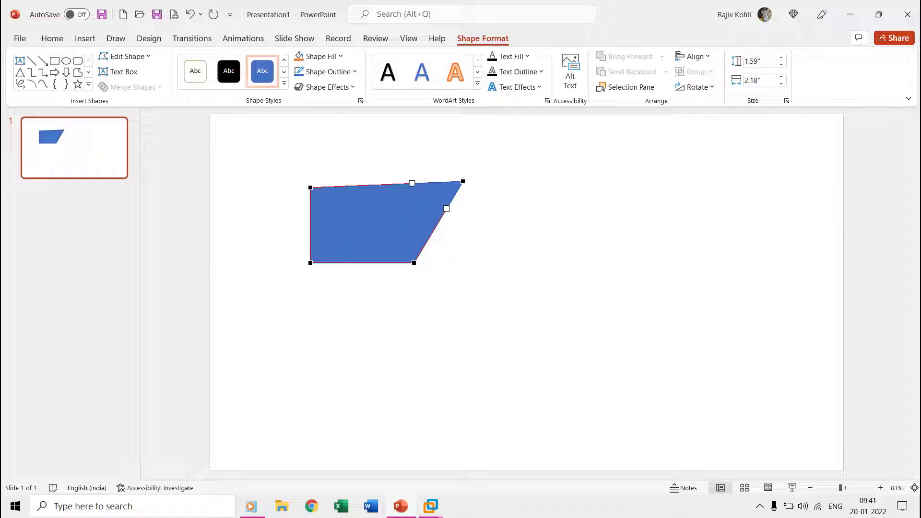
key("alt+f")
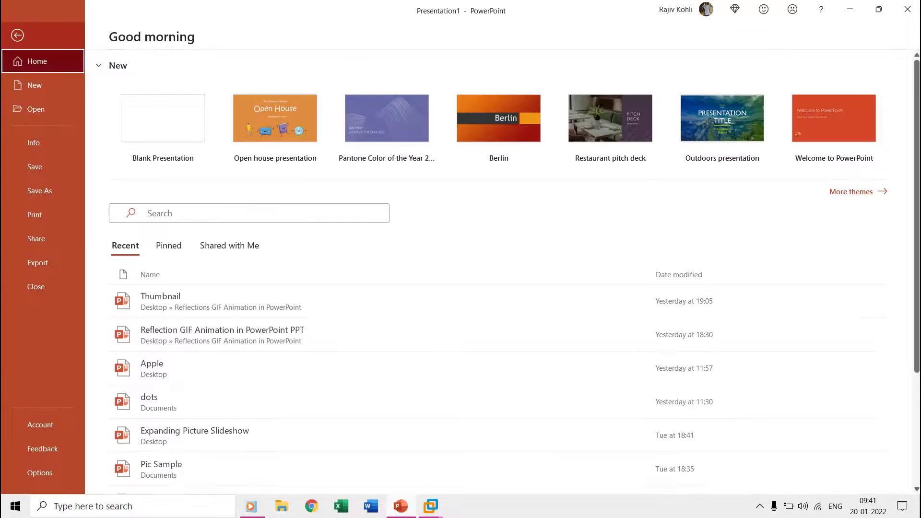
left_click(39, 424)
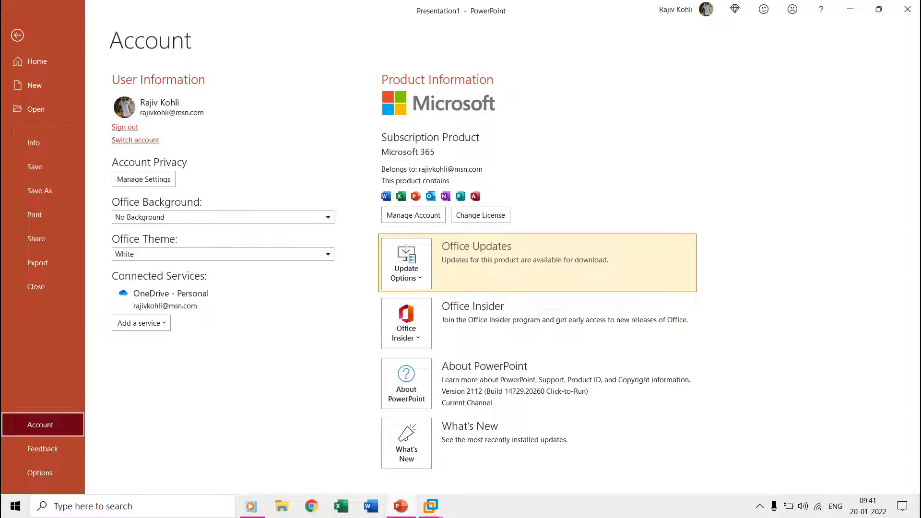
key("Escape")
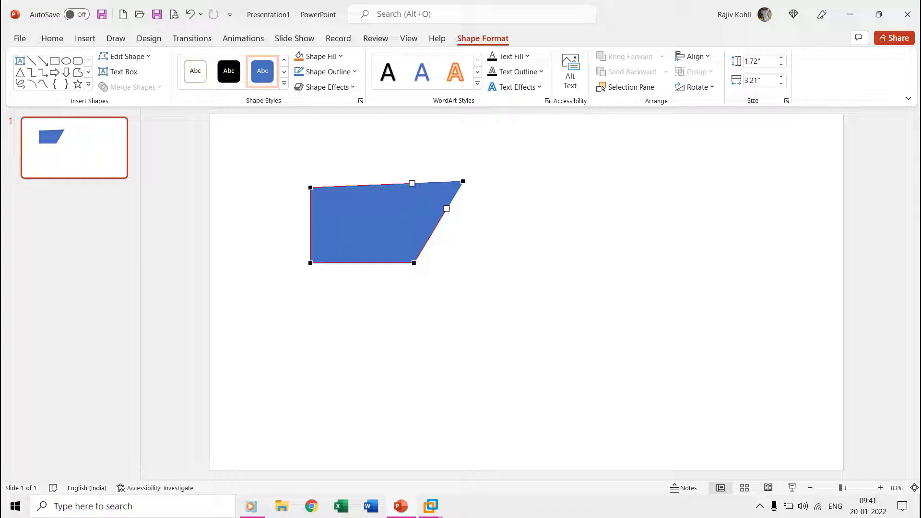
- Switch to the Word 2007 virtual machine and draw a rectangle on the blank page
left_click(497, 439)
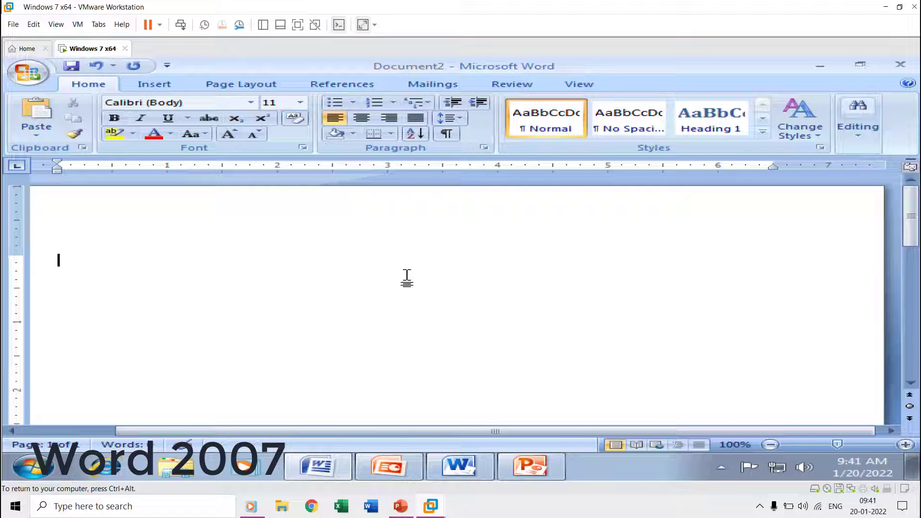
left_click(154, 83)
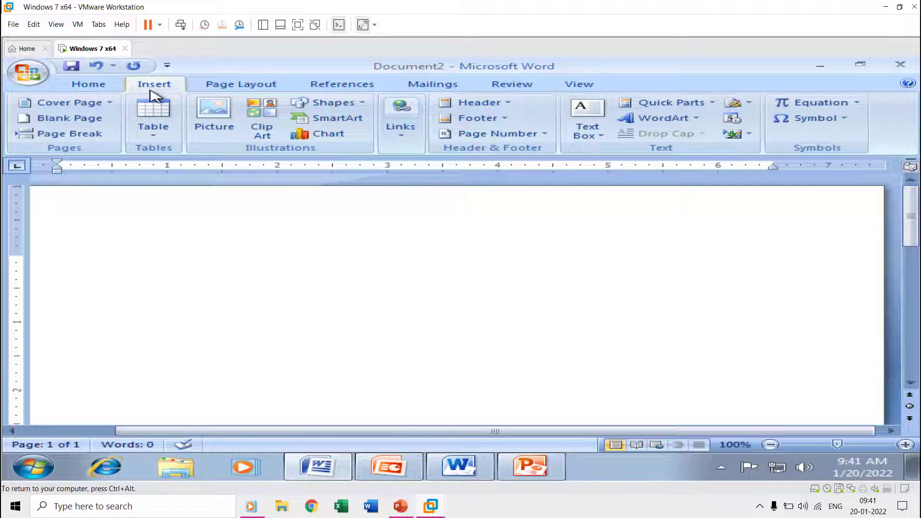
left_click(333, 102)
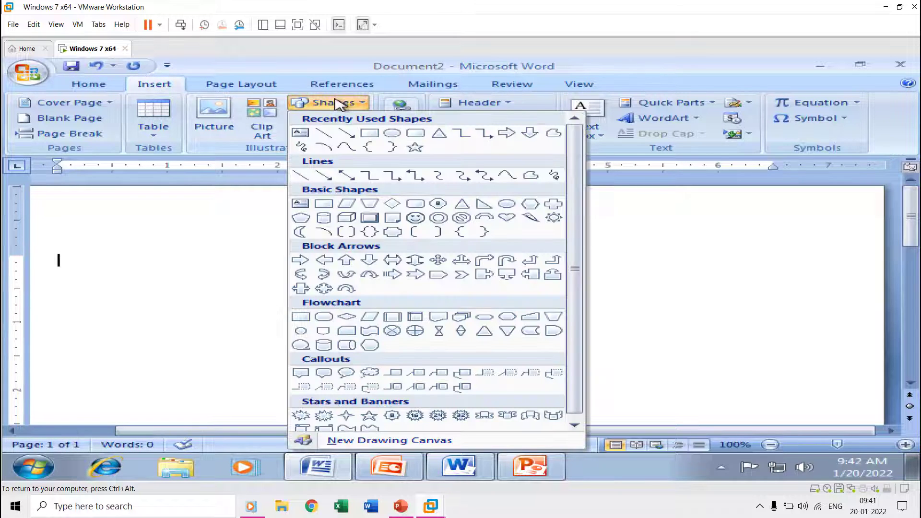
left_click(370, 133)
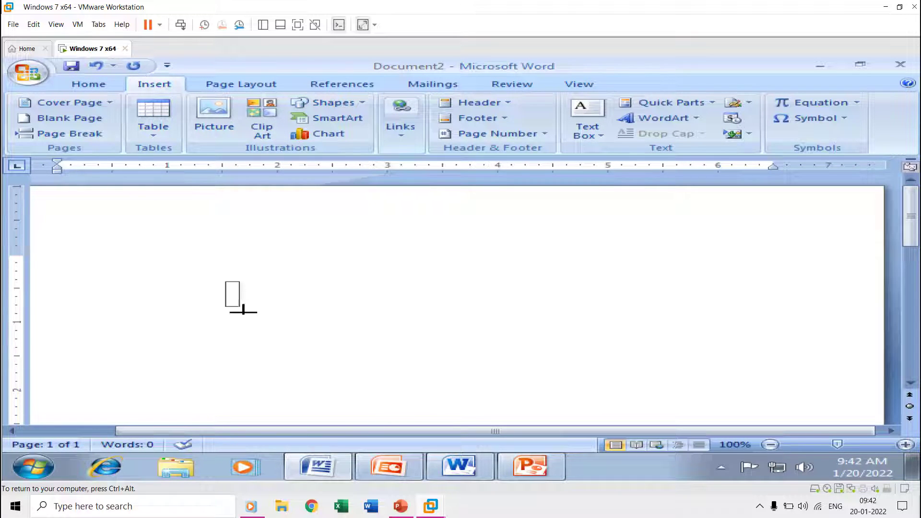
left_click_drag(227, 282, 330, 349)
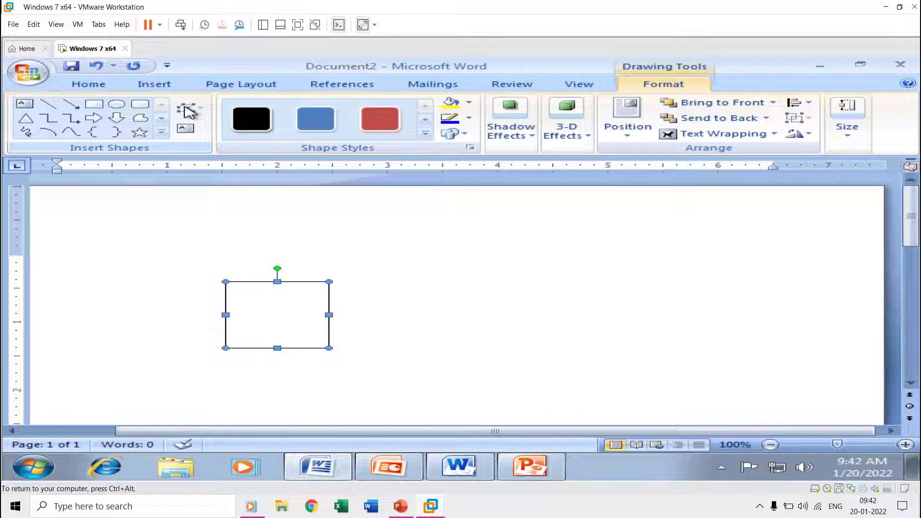
- Switch to PowerPoint 2007 and draw a blue rectangle on the slide
left_click(389, 468)
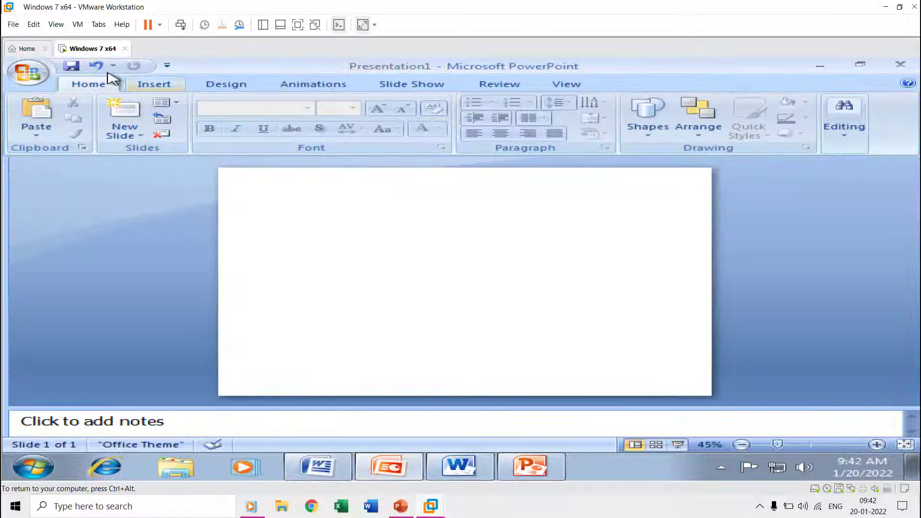
left_click(153, 84)
left_click(245, 119)
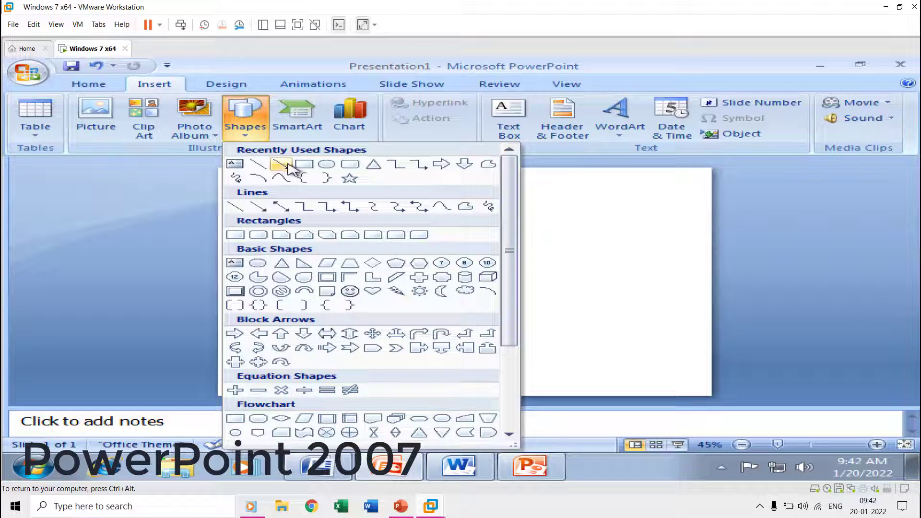
left_click(301, 234)
left_click_drag(299, 242, 385, 289)
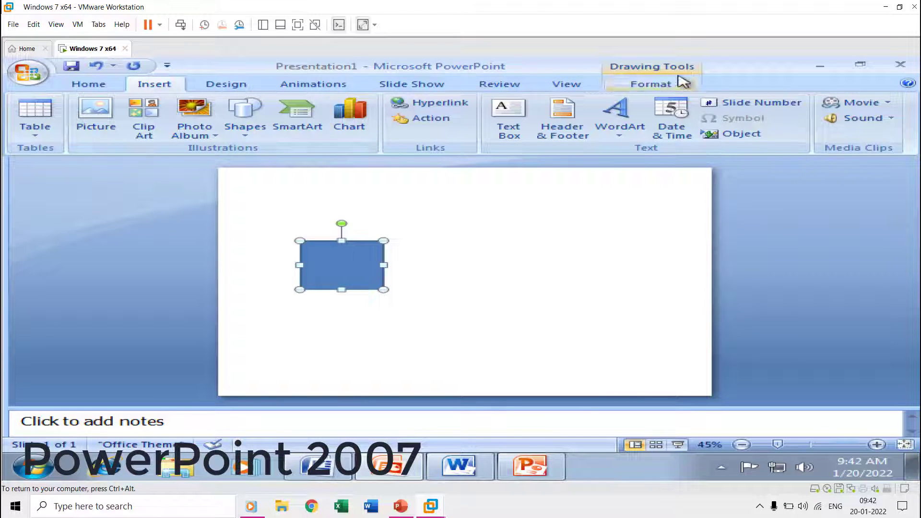
- Check the rectangle's Edit Shape options, where Edit Points is greyed out
left_click(651, 84)
left_click(190, 108)
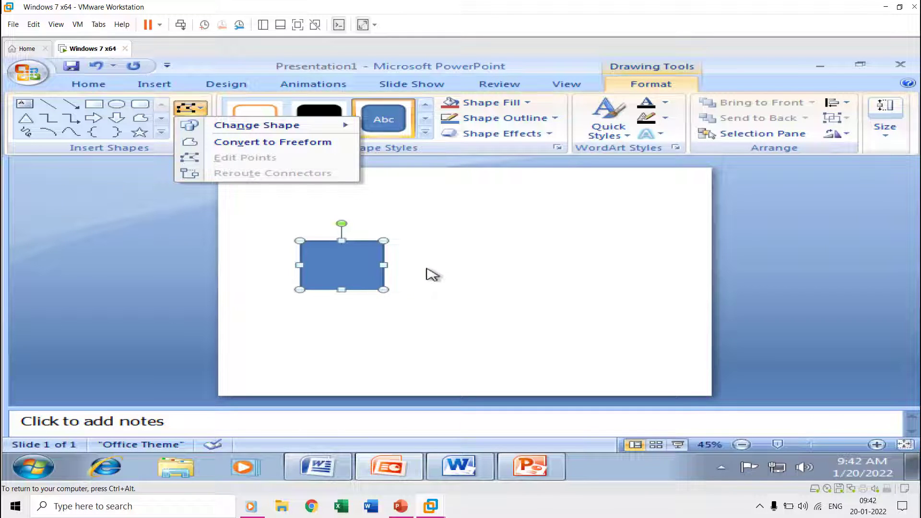
key("Escape")
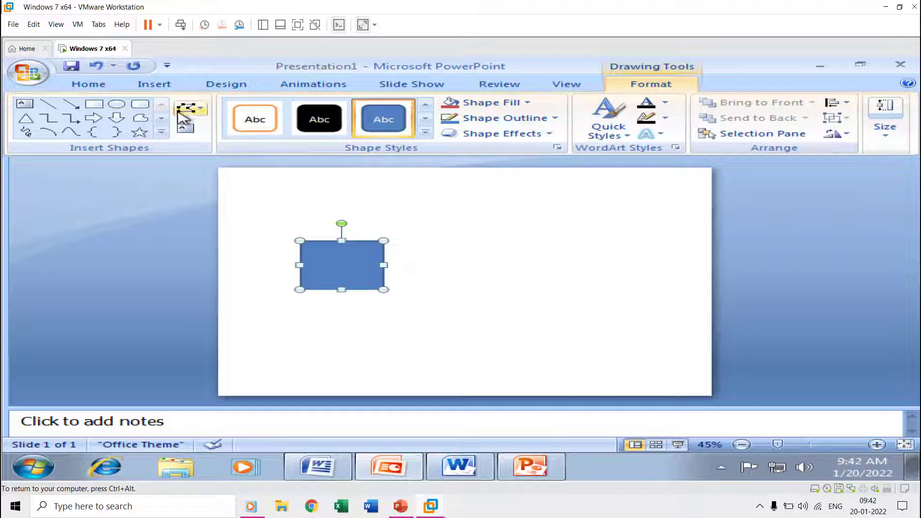
left_click(154, 83)
left_click(245, 133)
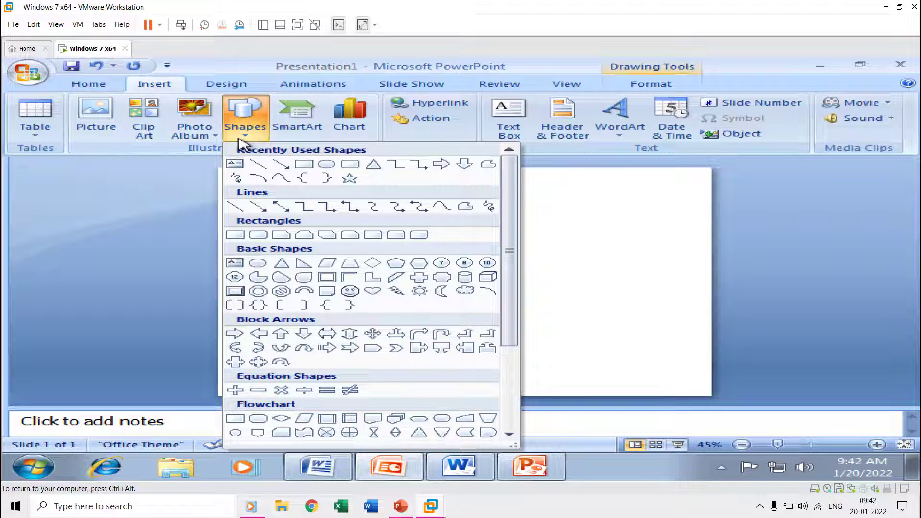
- Draw a W-shaped freeform zigzag line beside the blue rectangle
left_click(465, 209)
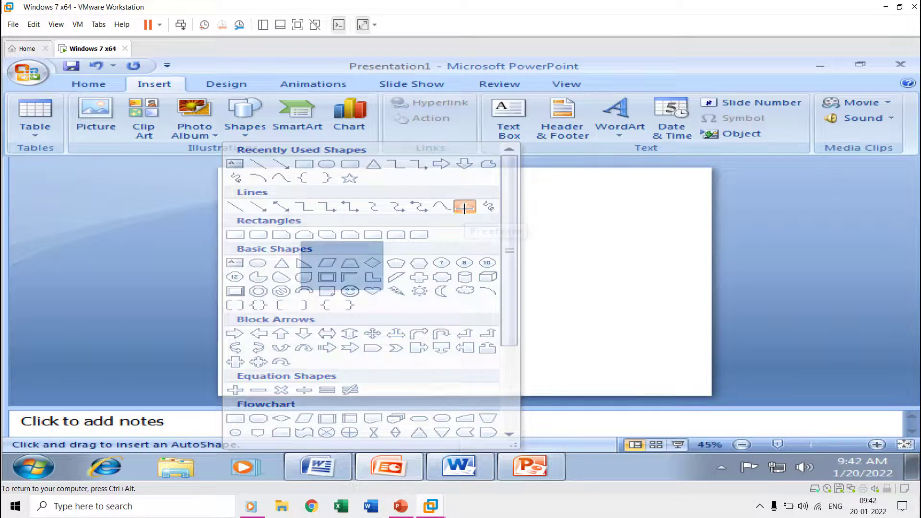
left_click(459, 238)
left_click(490, 321)
left_click(523, 248)
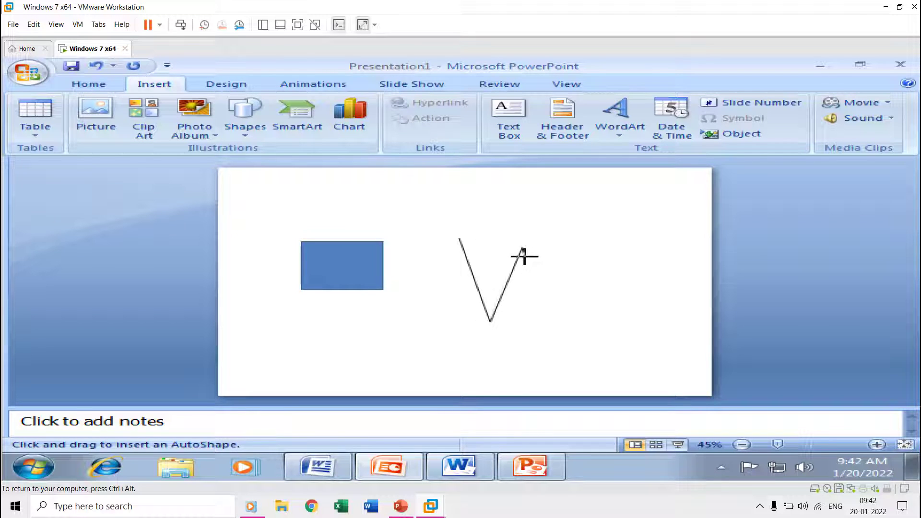
double_click(569, 320)
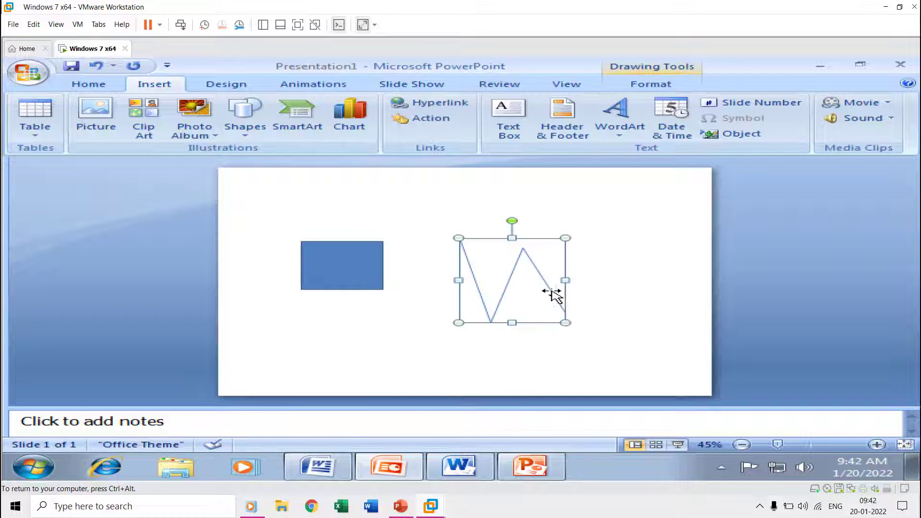
- Use Edit Points to pull one of the zigzag's corner points downward
left_click(651, 84)
left_click(190, 108)
left_click(209, 158)
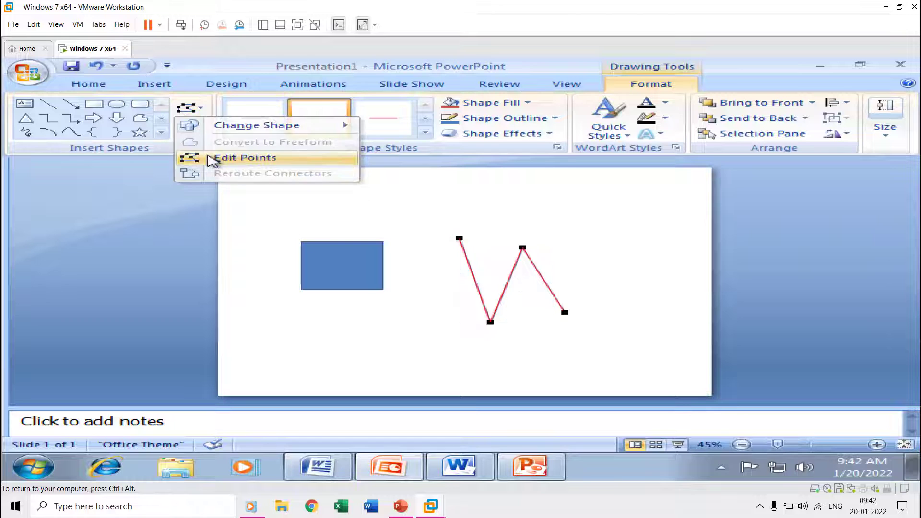
mouse_move(522, 249)
left_mouse_down()
mouse_move(523, 291)
mouse_move(523, 251)
left_mouse_up()
- Use Edit Points on the blue rectangle to drag its top-left corner up and left
left_click(328, 265)
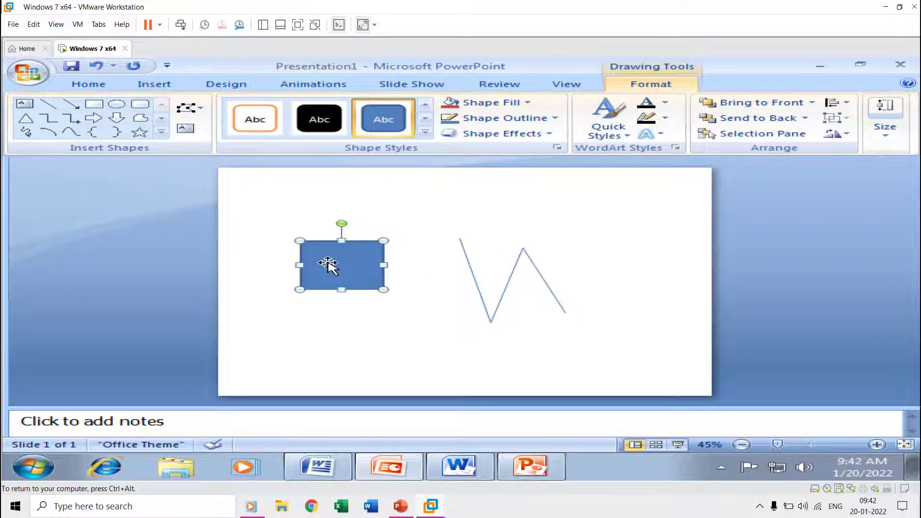
left_click(189, 108)
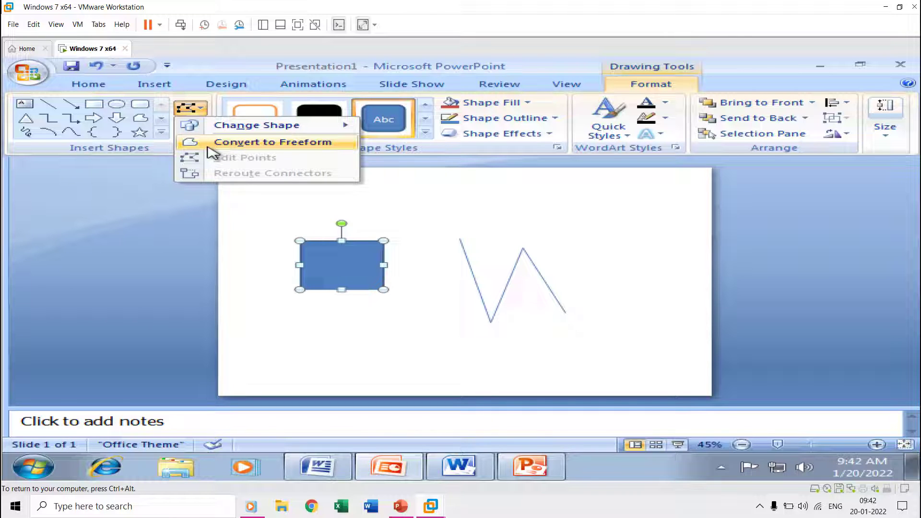
left_click(213, 145)
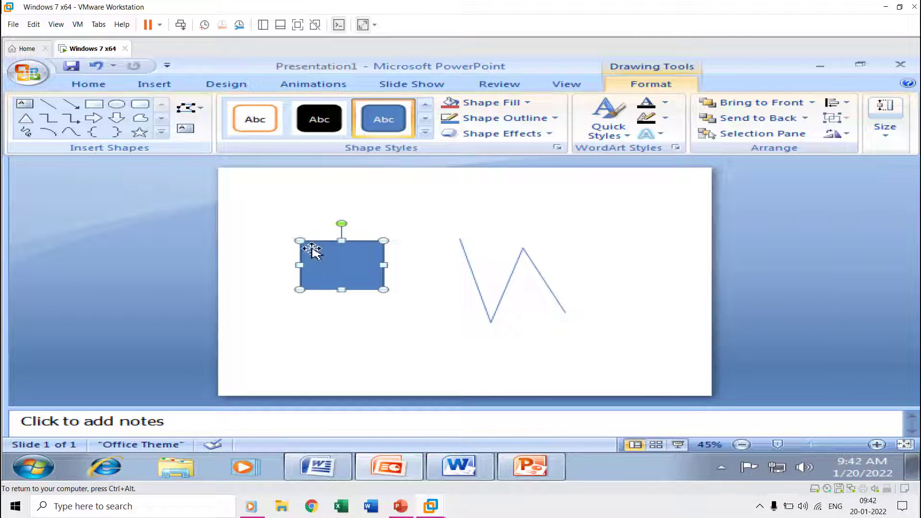
left_click(190, 108)
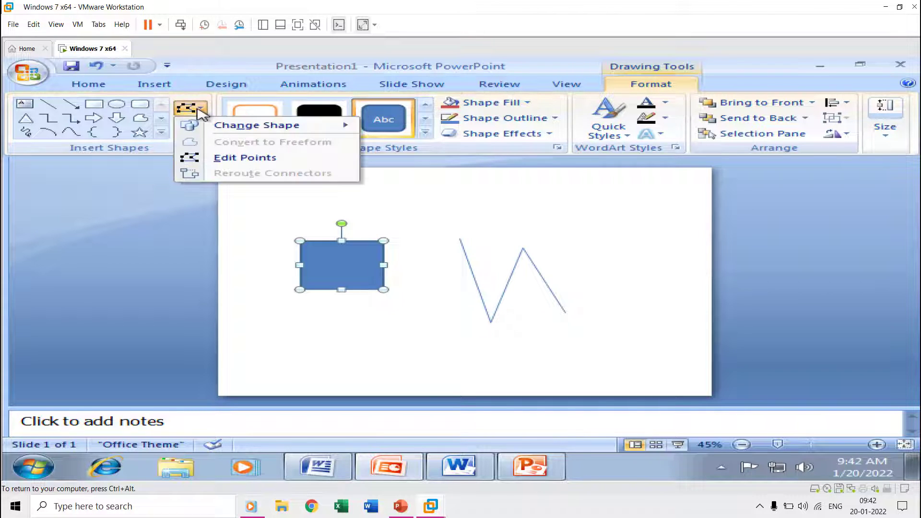
left_click(245, 157)
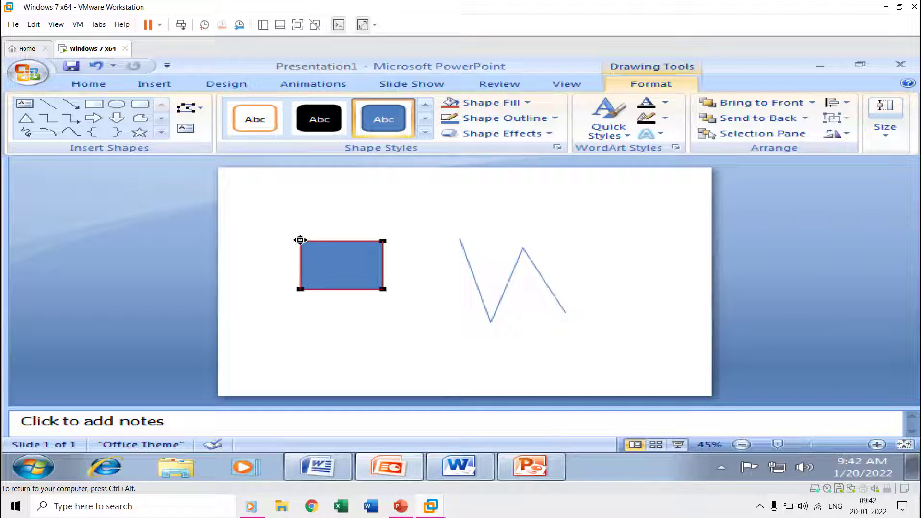
left_click_drag(300, 240, 279, 210)
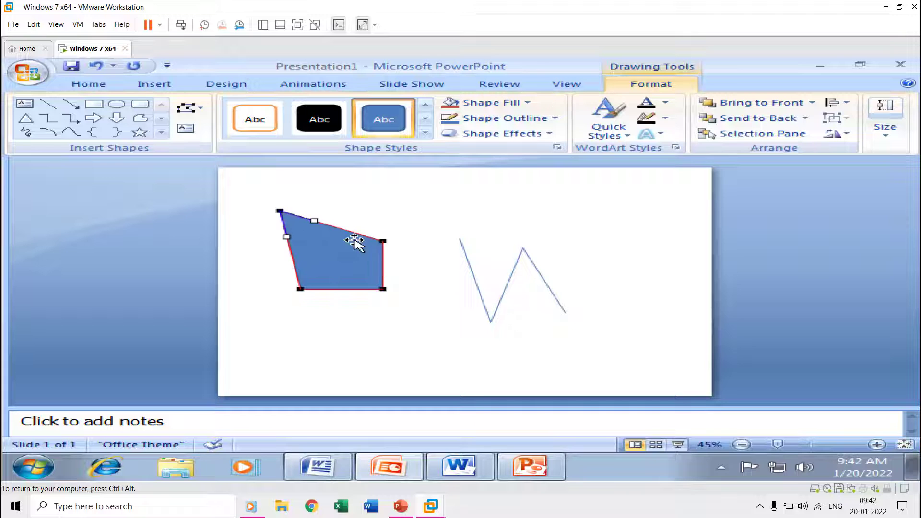
- Curve the top edge near the top-right corner and add a point on the right edge
left_click(385, 241)
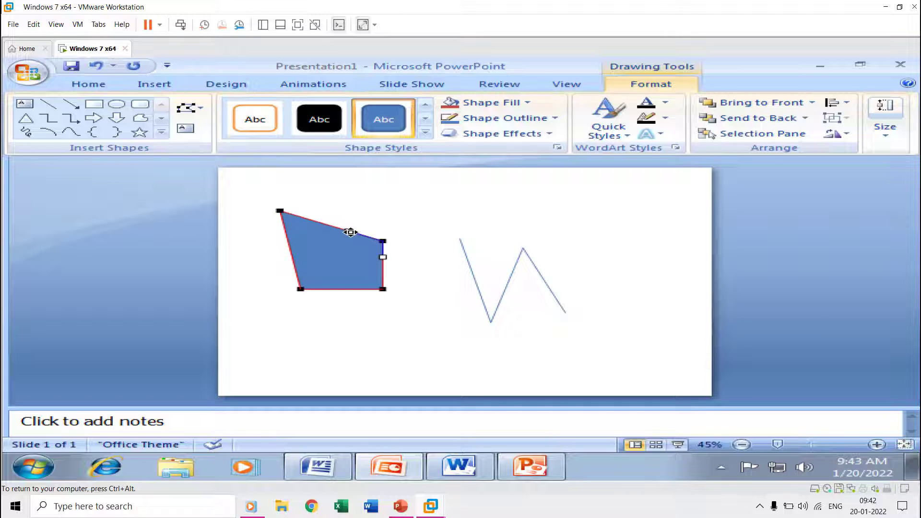
left_click_drag(351, 233, 385, 202)
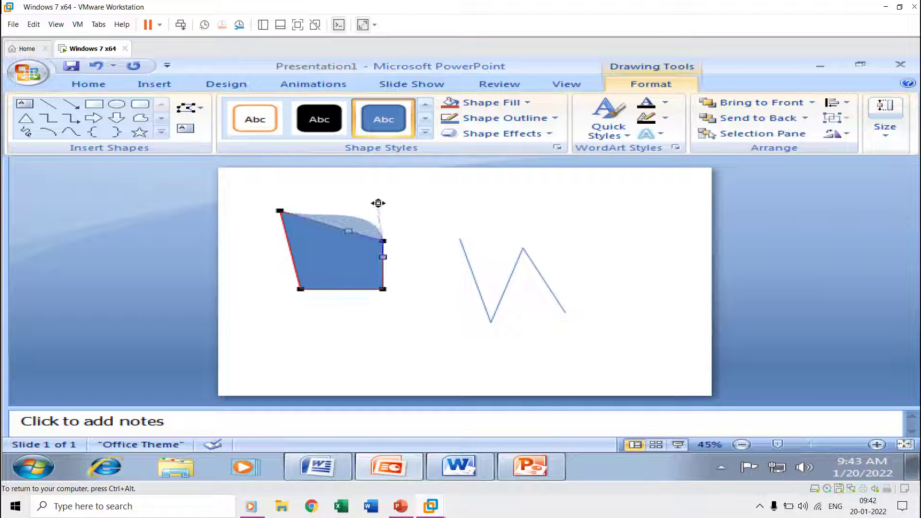
right_click(385, 267)
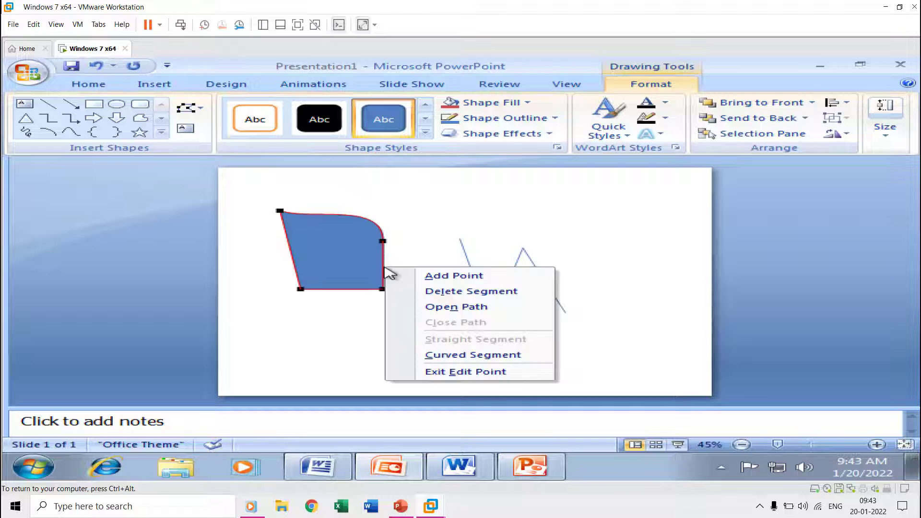
left_click(422, 276)
left_click(432, 469)
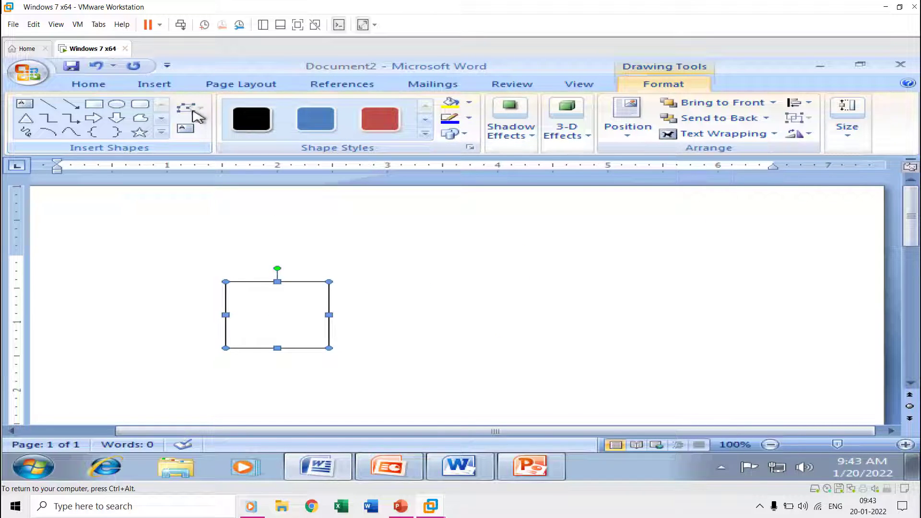
- Draw a three-segment freeform zigzag line to the right of the rectangle
left_click(154, 84)
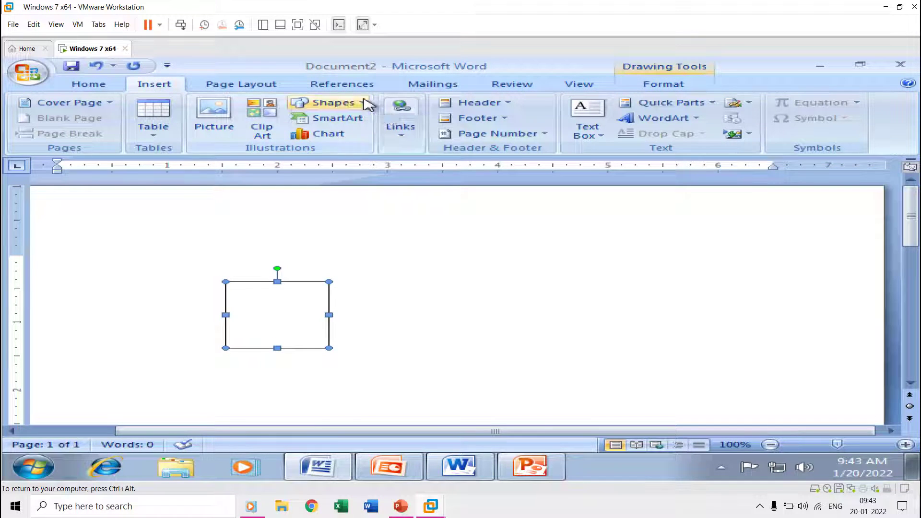
left_click(333, 102)
left_click(507, 175)
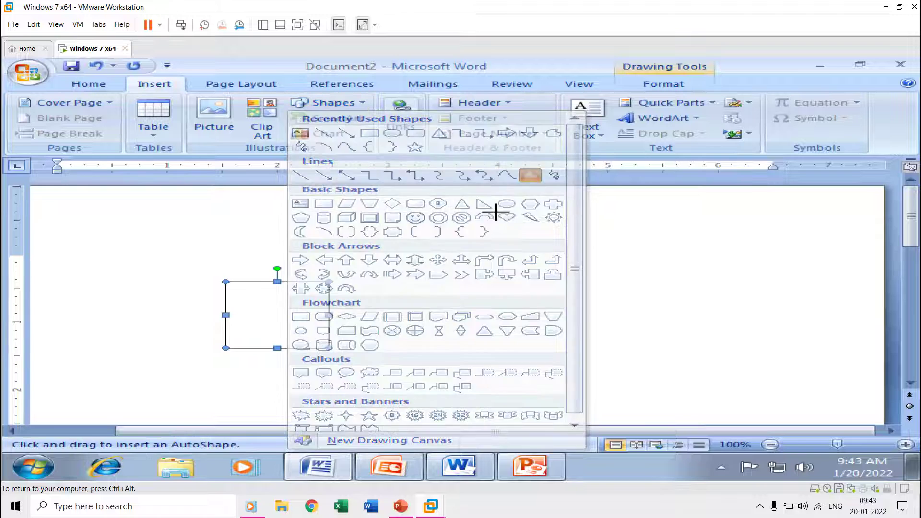
left_click(449, 279)
left_click(518, 299)
left_click(572, 258)
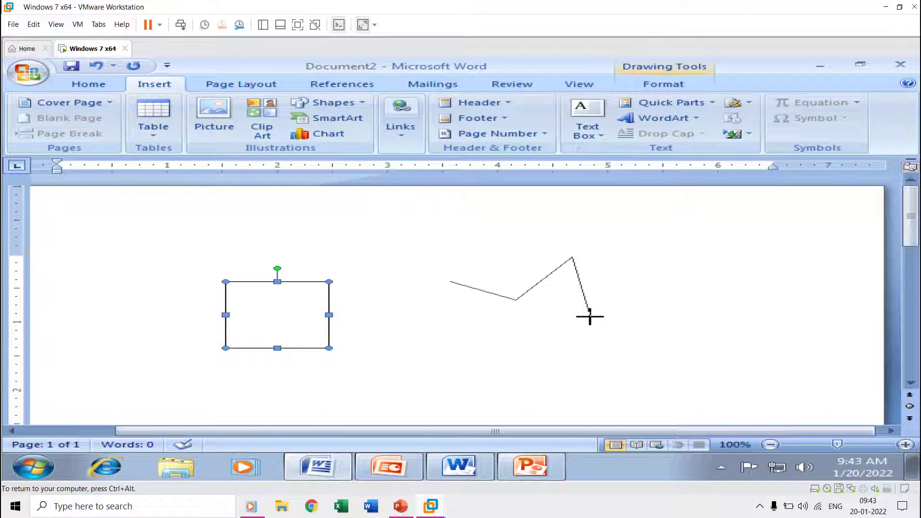
double_click(590, 315)
- Enter Edit Points on the zigzag line, then click away to deselect it
left_click(189, 108)
left_click(245, 126)
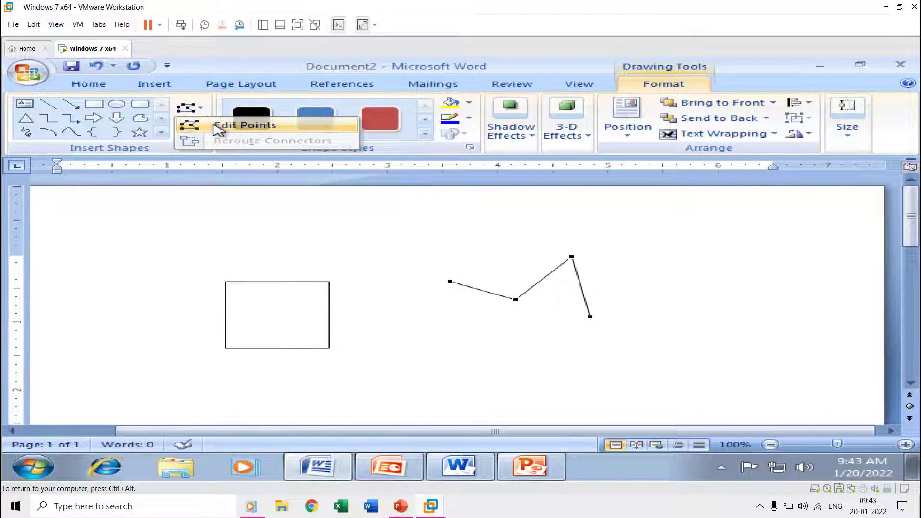
left_click(497, 438)
- Maximize PowerPoint 2010 and draw a blue rectangle on the slide
left_click(533, 469)
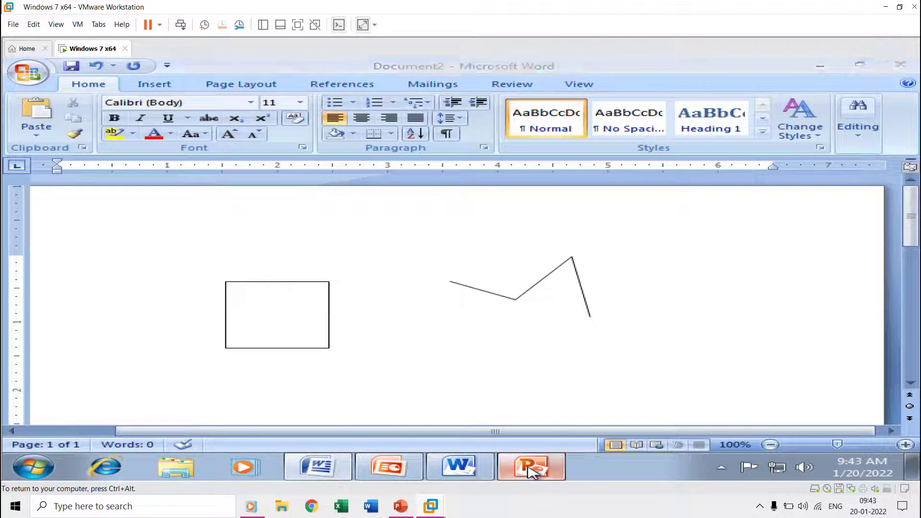
double_click(390, 67)
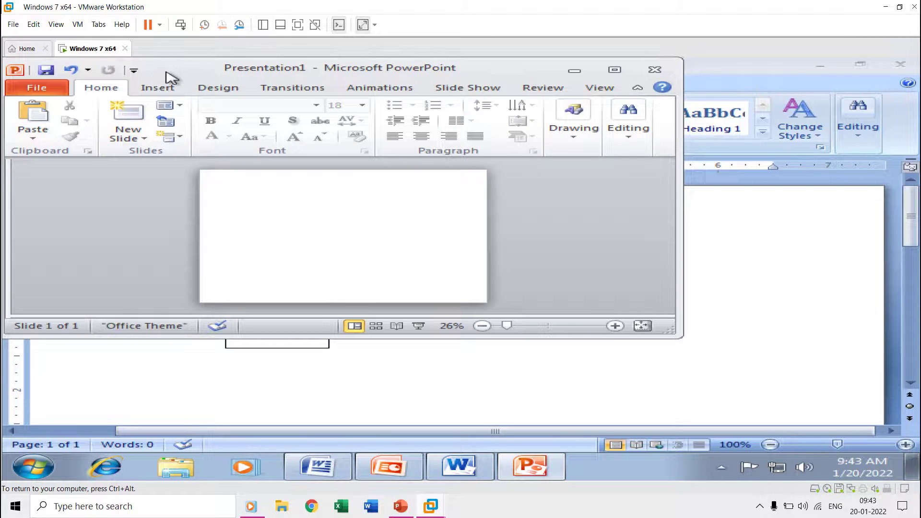
double_click(389, 68)
left_click(170, 81)
left_click(285, 100)
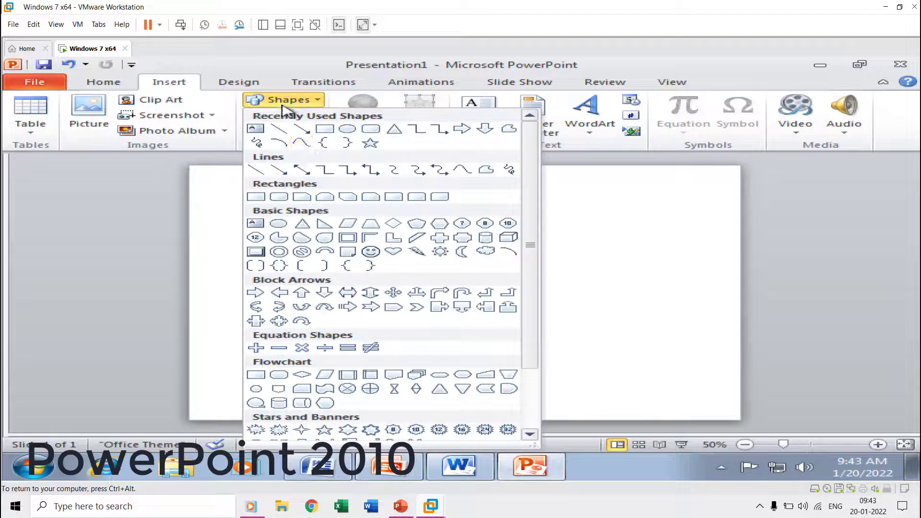
left_click(325, 130)
left_click_drag(317, 260, 426, 321)
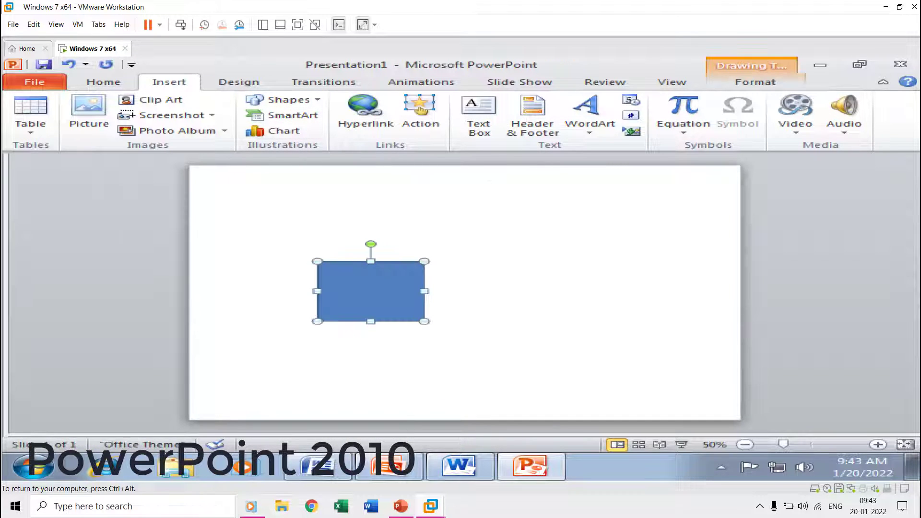
- Use Edit Points to drag the rectangle's top-left corner up and left
left_click(755, 82)
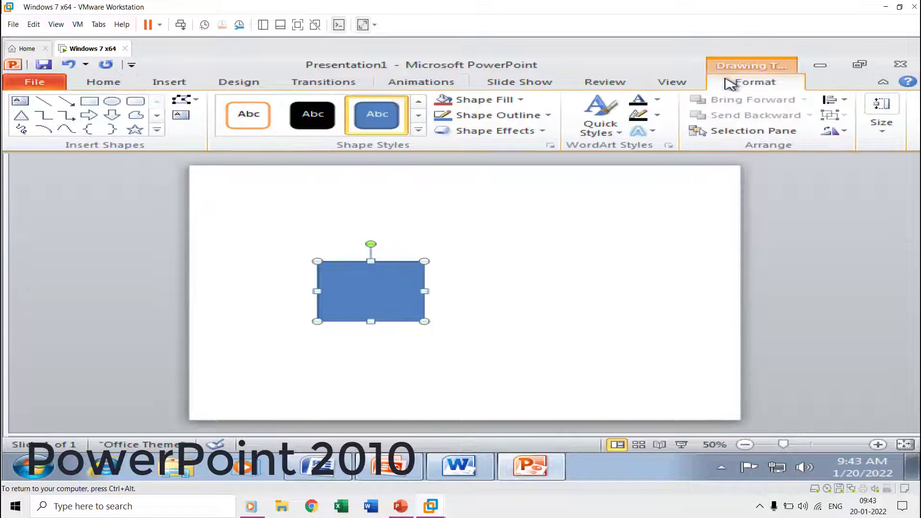
left_click(188, 103)
left_click(237, 136)
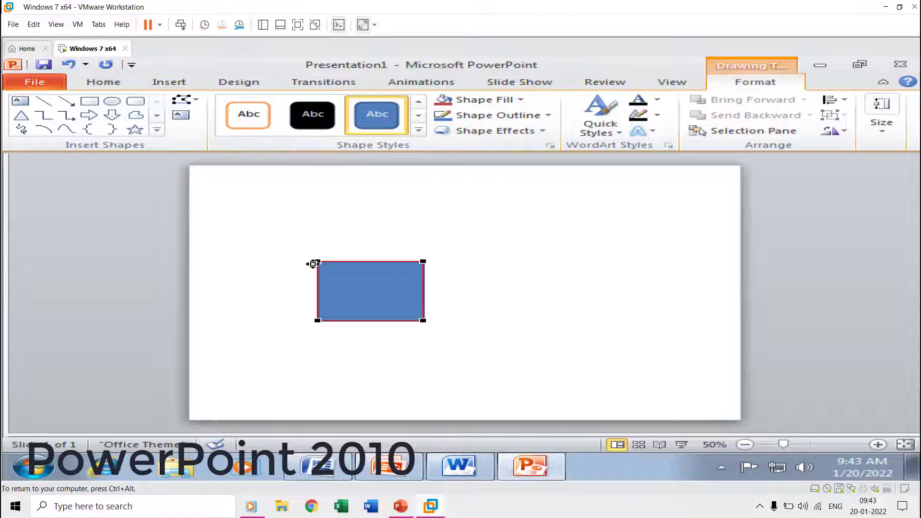
left_click_drag(315, 263, 284, 233)
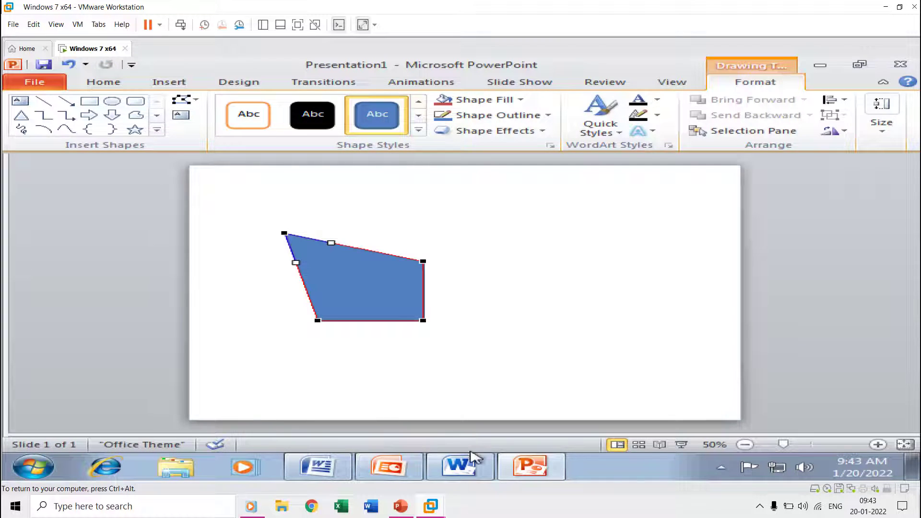
- Draw a rectangle in the middle of the blank Word 2010 page
left_click(461, 466)
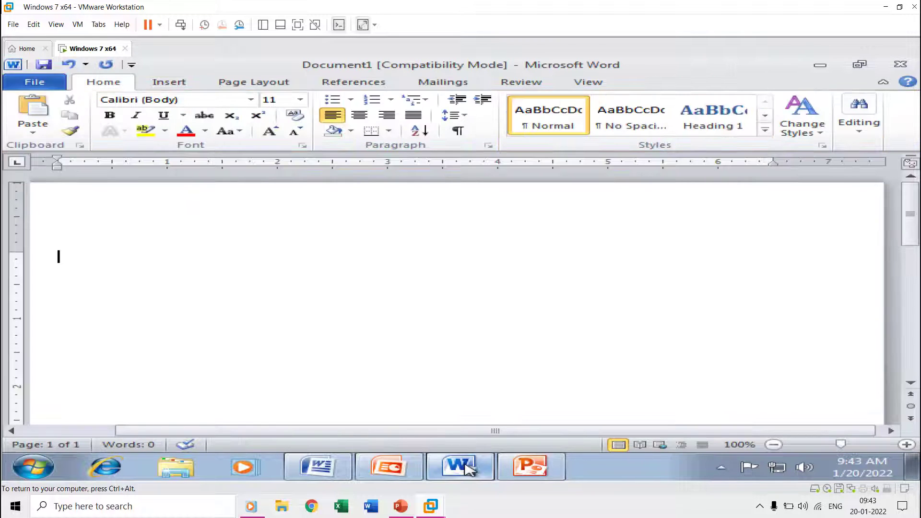
left_click(169, 81)
left_click(238, 122)
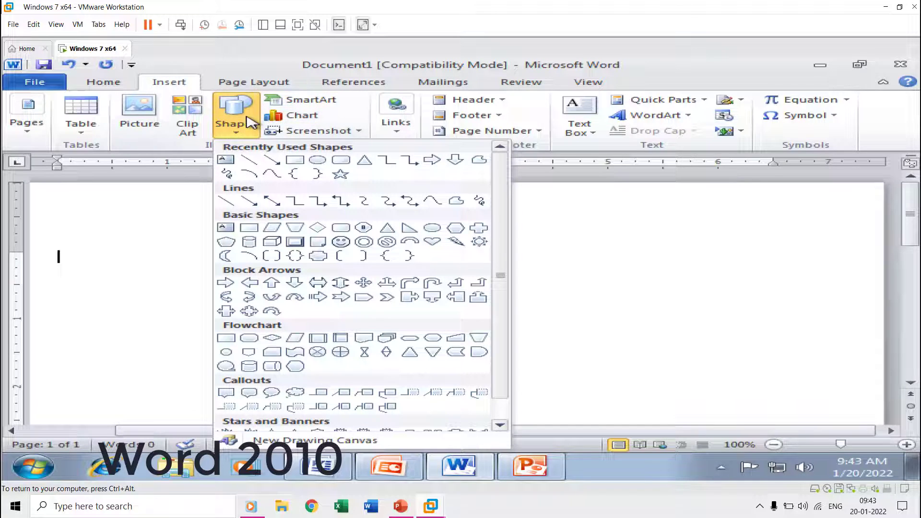
left_click(296, 161)
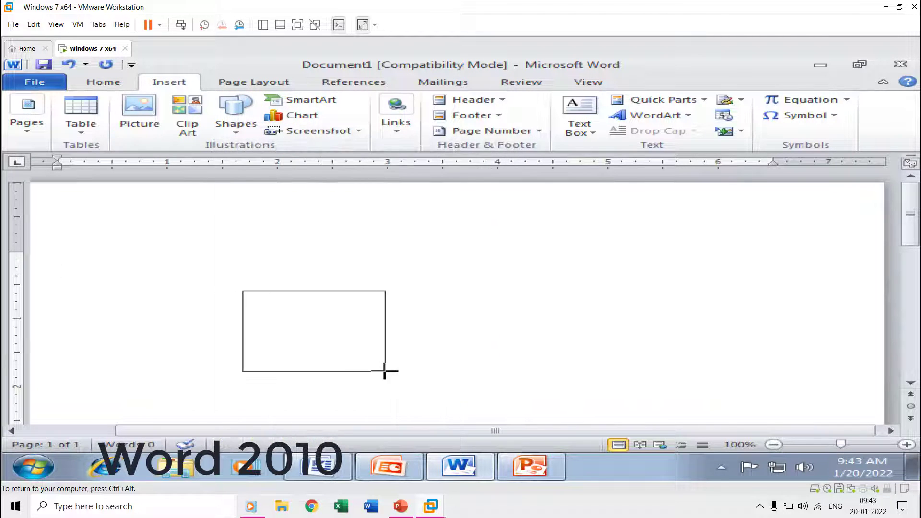
left_click_drag(243, 290, 389, 371)
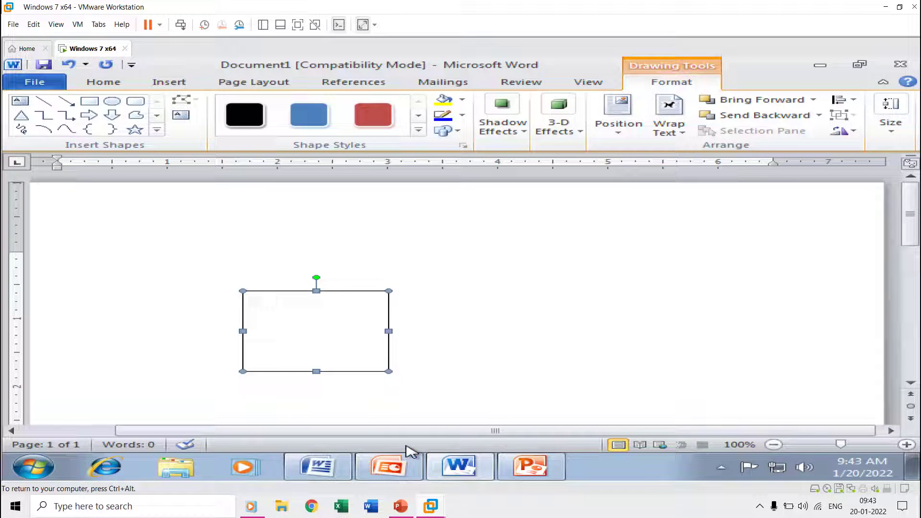
mouse_move(531, 467)
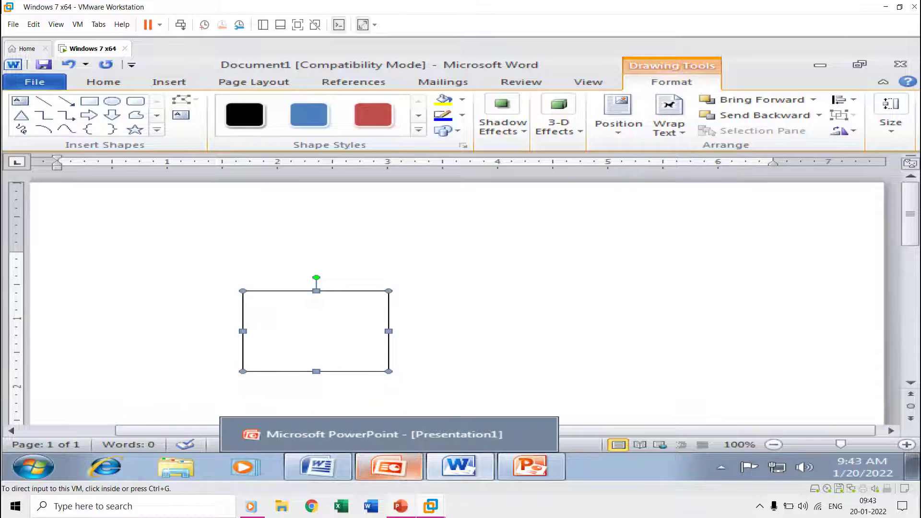
- In host PowerPoint 365, view the File > Account page, then return to the slide
left_click(400, 506)
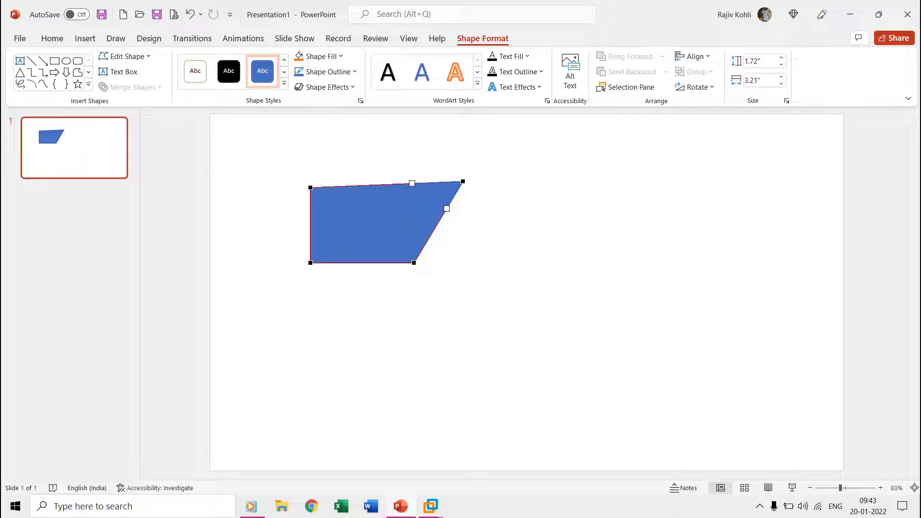
left_click(20, 38)
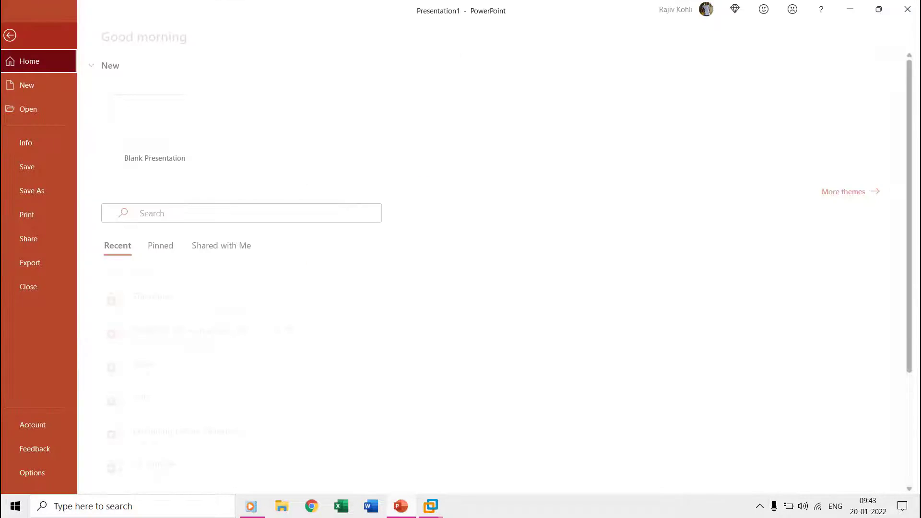
left_click(40, 425)
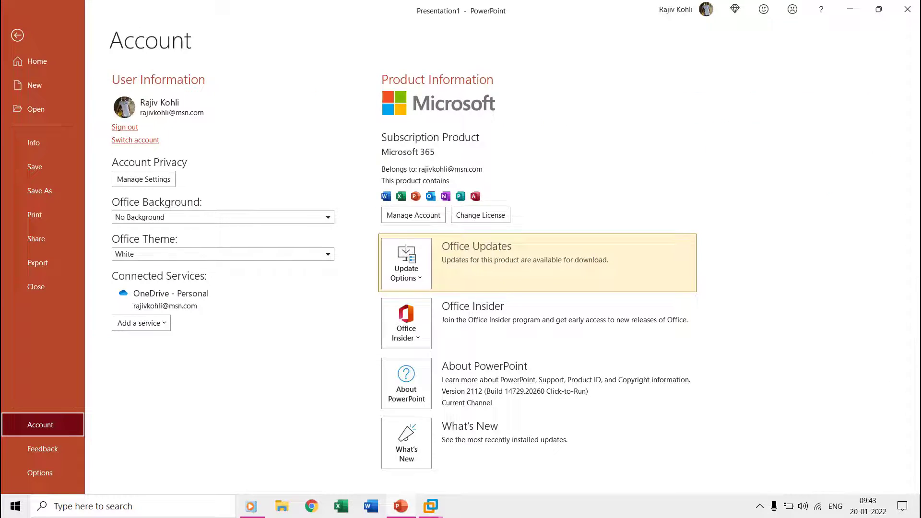
key("Escape")
- Draw a blue right arrow beside the slanted shape
left_click(86, 38)
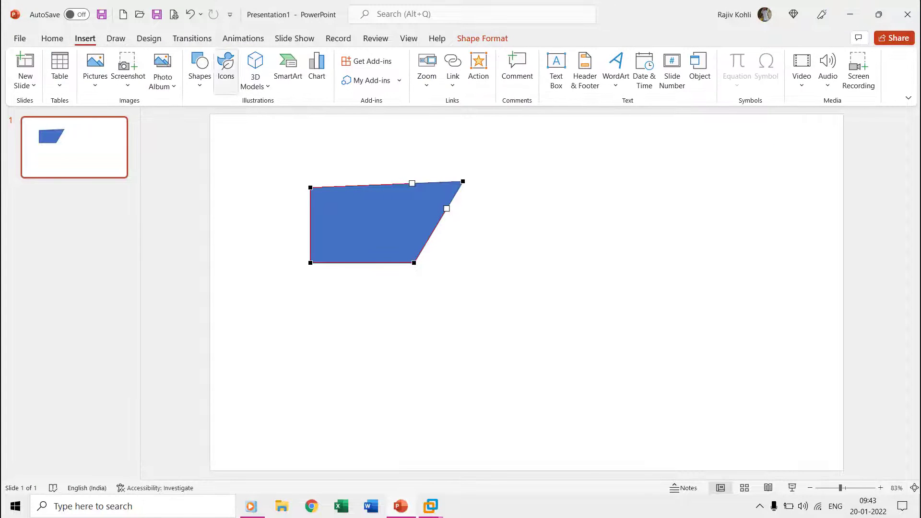
left_click(199, 76)
left_click(297, 120)
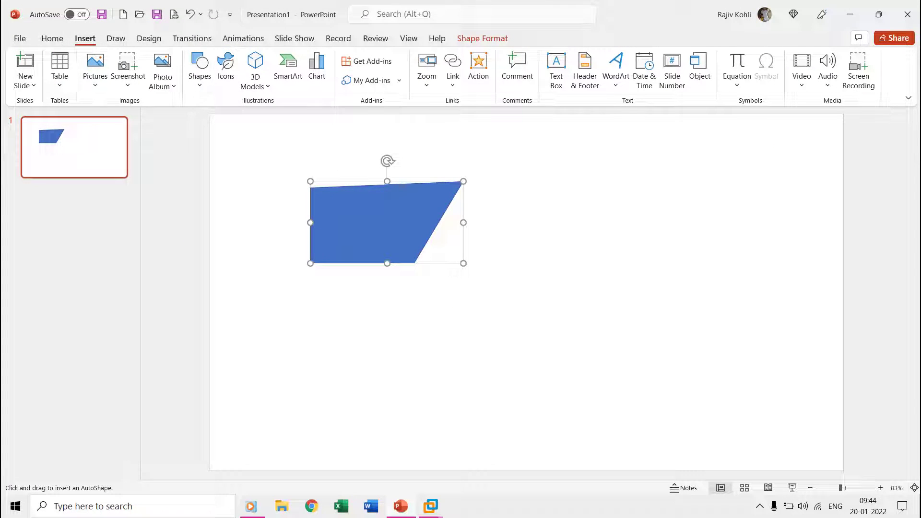
left_click_drag(484, 217, 661, 334)
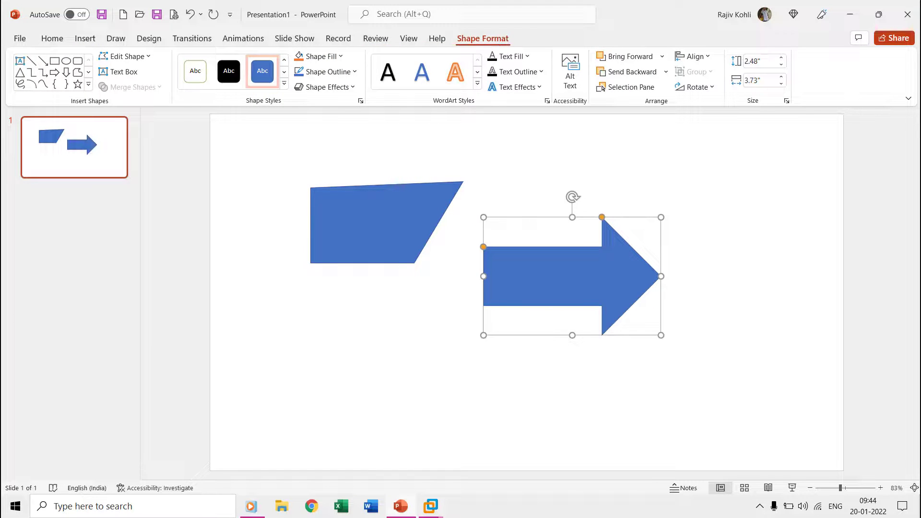
- Use Edit Points to drag the arrow tail's top-left corner up and right
left_click(129, 56)
left_click(138, 91)
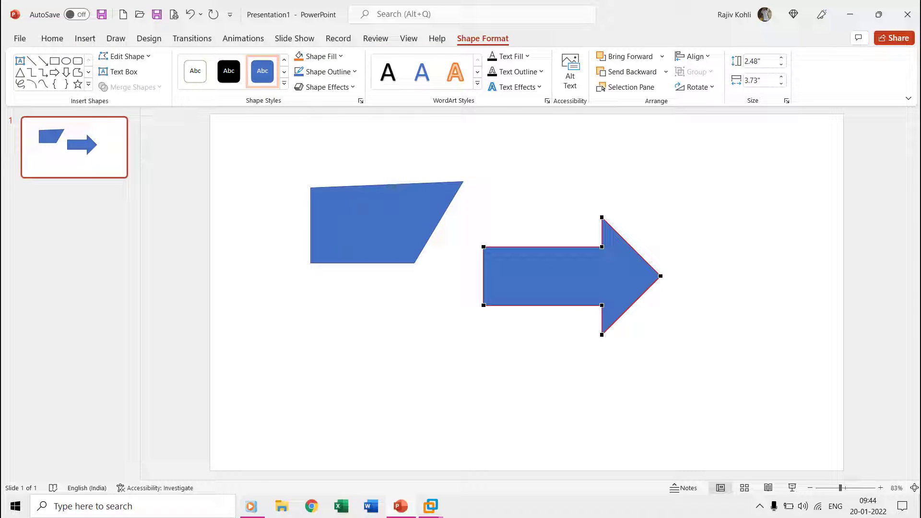
left_click_drag(483, 246, 534, 228)
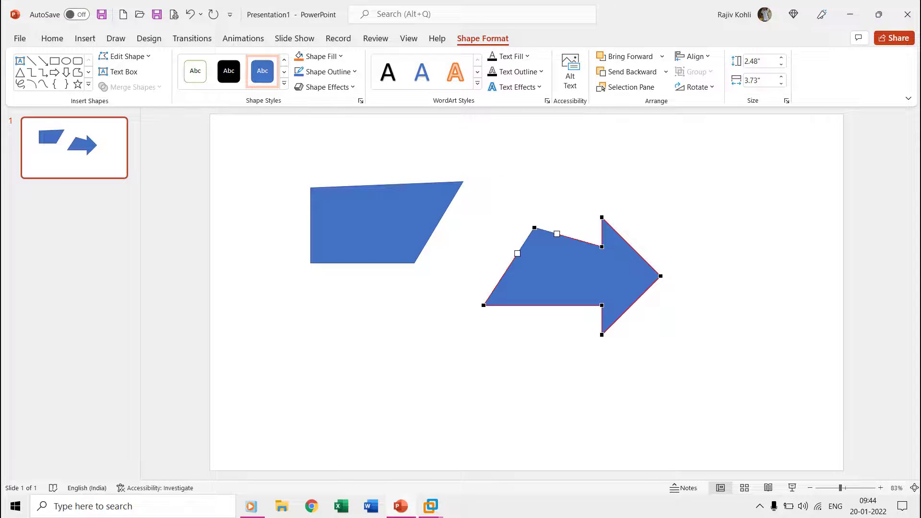
left_click(431, 506)
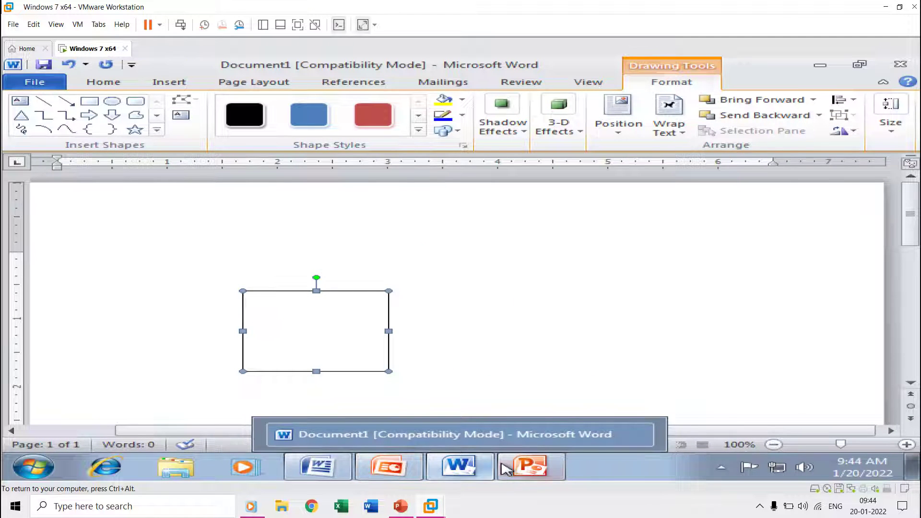
- In PowerPoint 2010, end point editing and copy the slanted blue polygon
left_click(533, 468)
key("Escape")
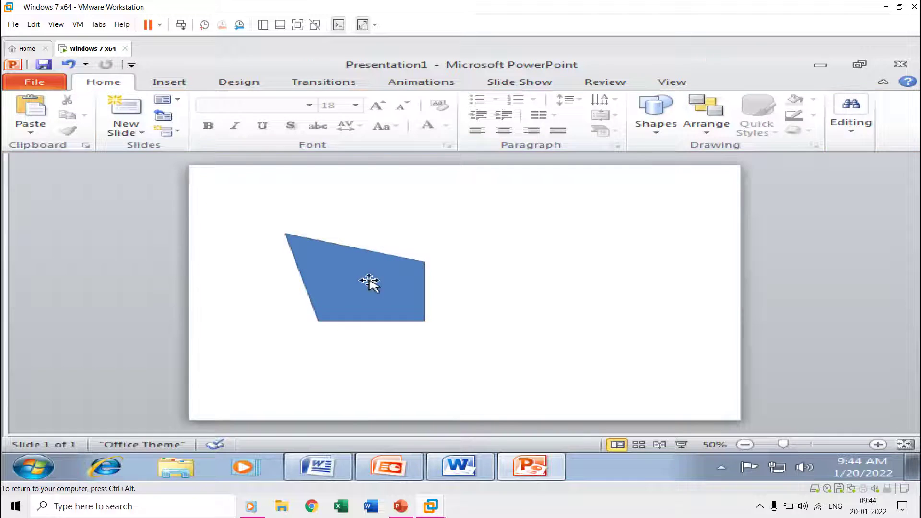
left_click(369, 277)
left_click(102, 81)
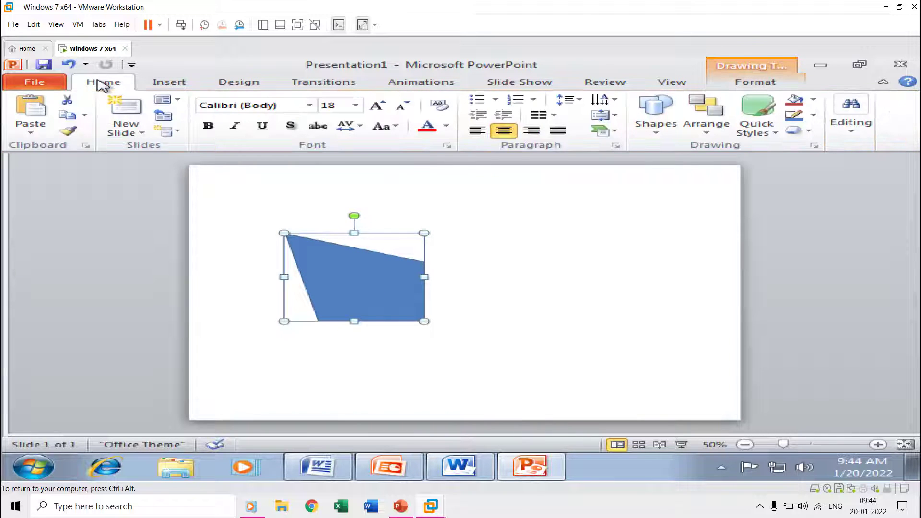
left_click(69, 116)
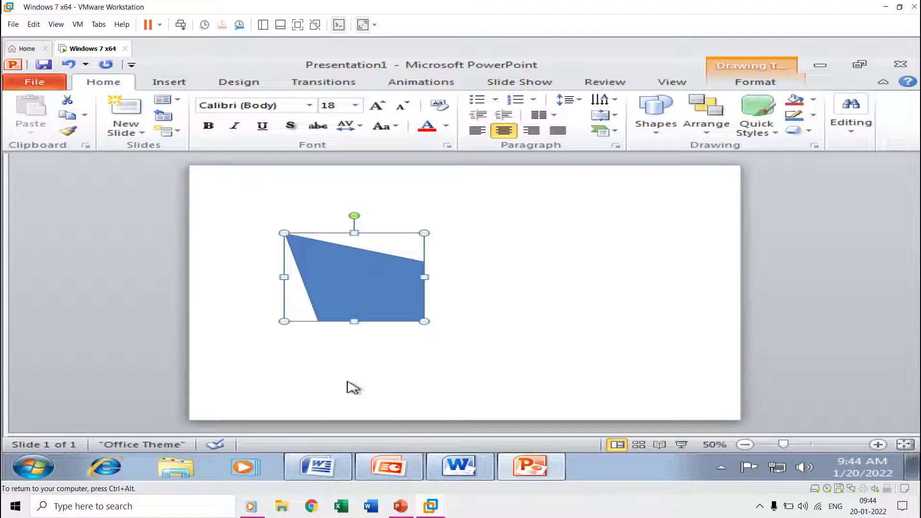
- Paste the polygon into Word 2010 and move it right of the rectangle
left_click(458, 470)
left_click(420, 272)
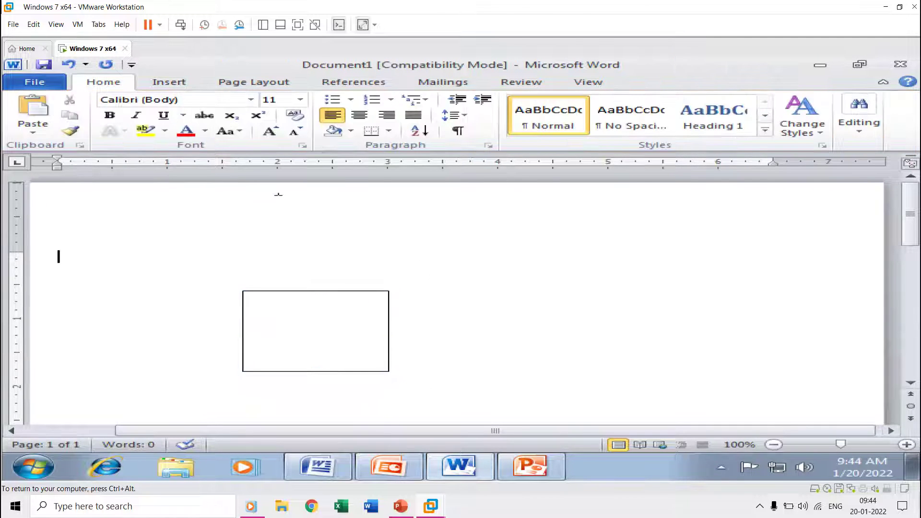
left_click(33, 111)
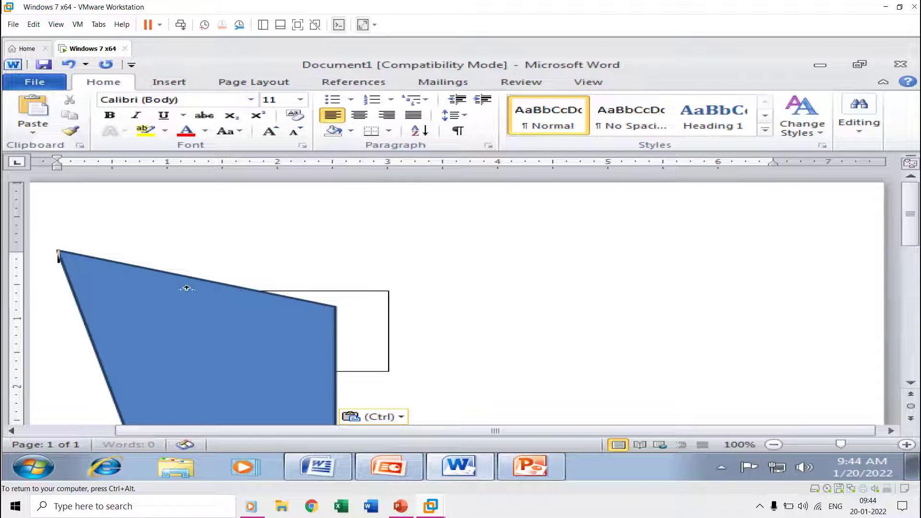
left_click_drag(166, 322, 509, 301)
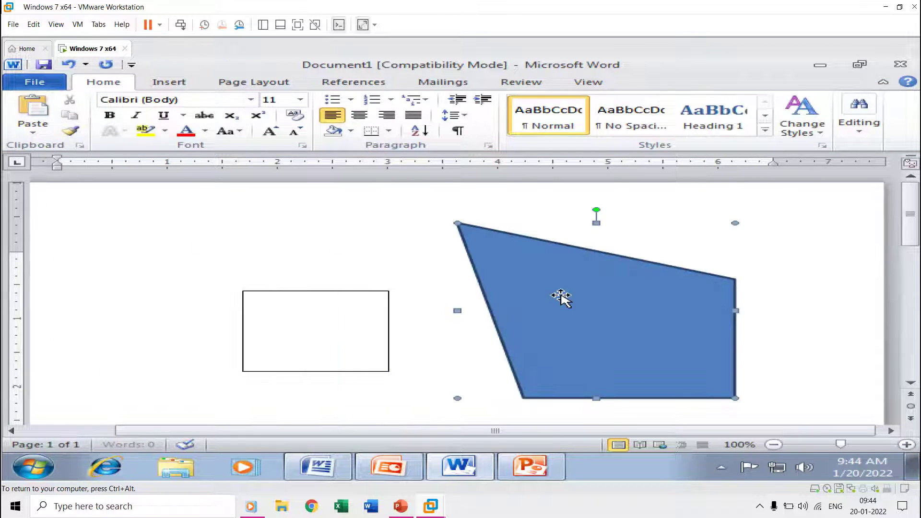
- Paste the polygon into Word 2007's Document2 and select it
left_click(319, 467)
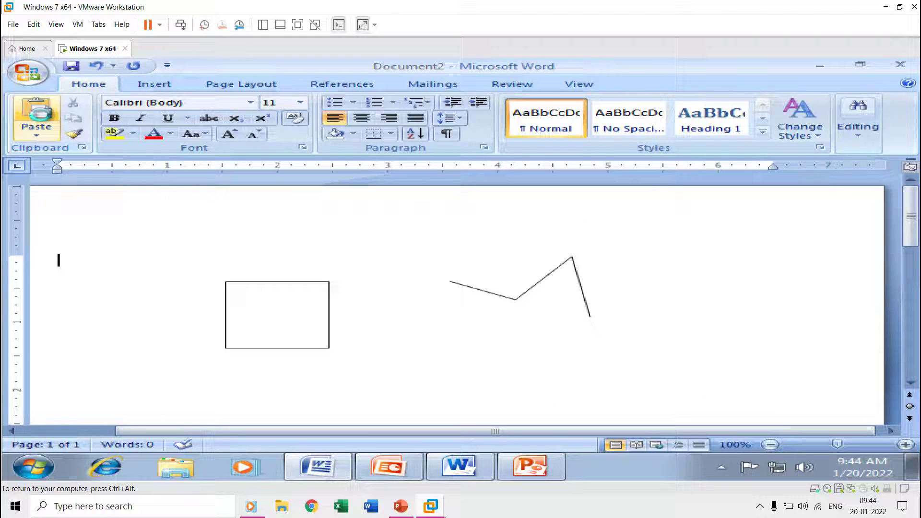
left_click(35, 111)
left_click(229, 303)
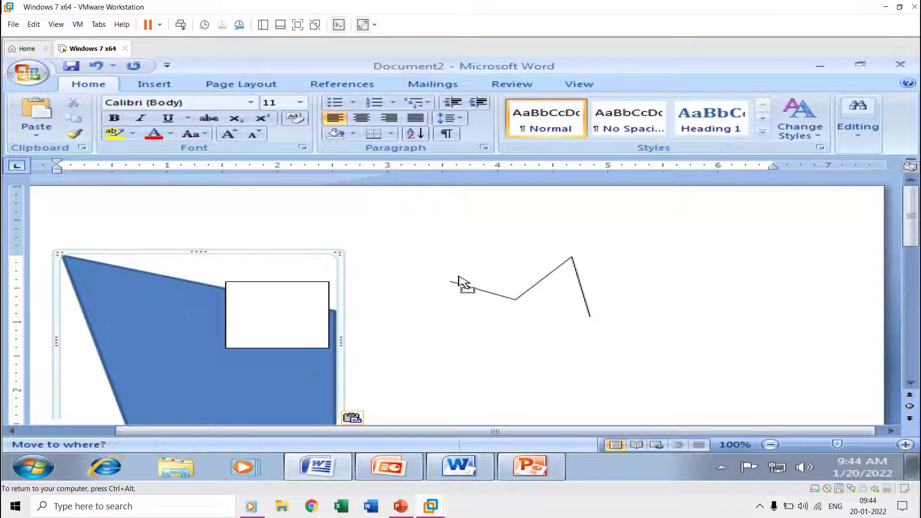
left_click(339, 219)
left_click(185, 306)
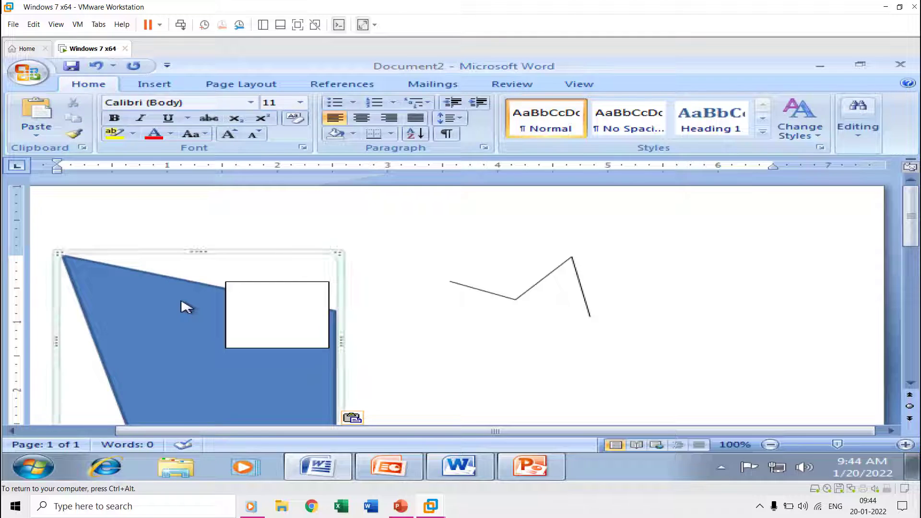